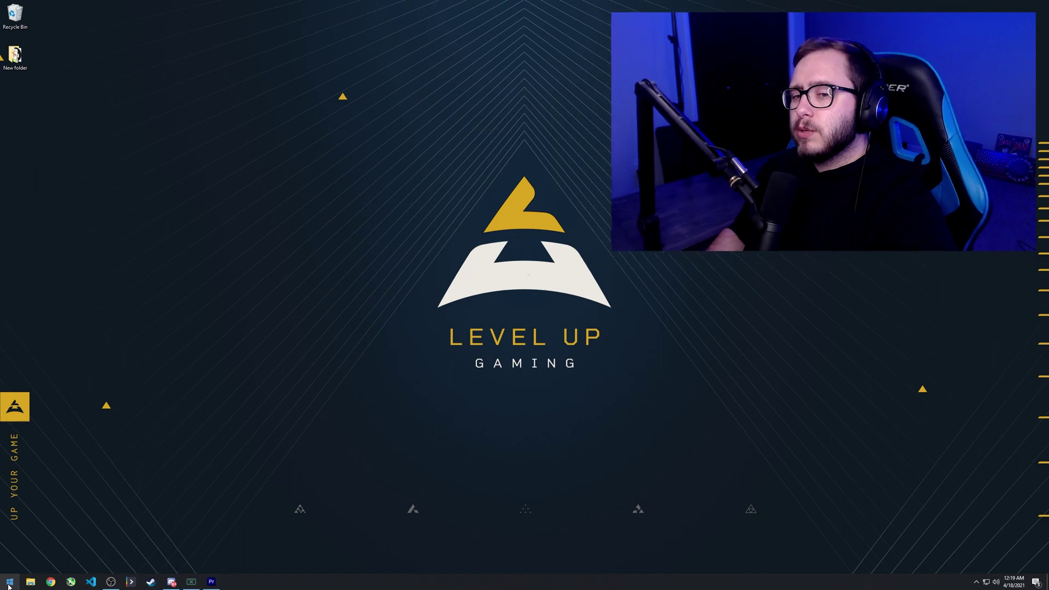
Step: In Settings > Gaming, leave Game bar recording off and view the Game Mode page
click(10, 581)
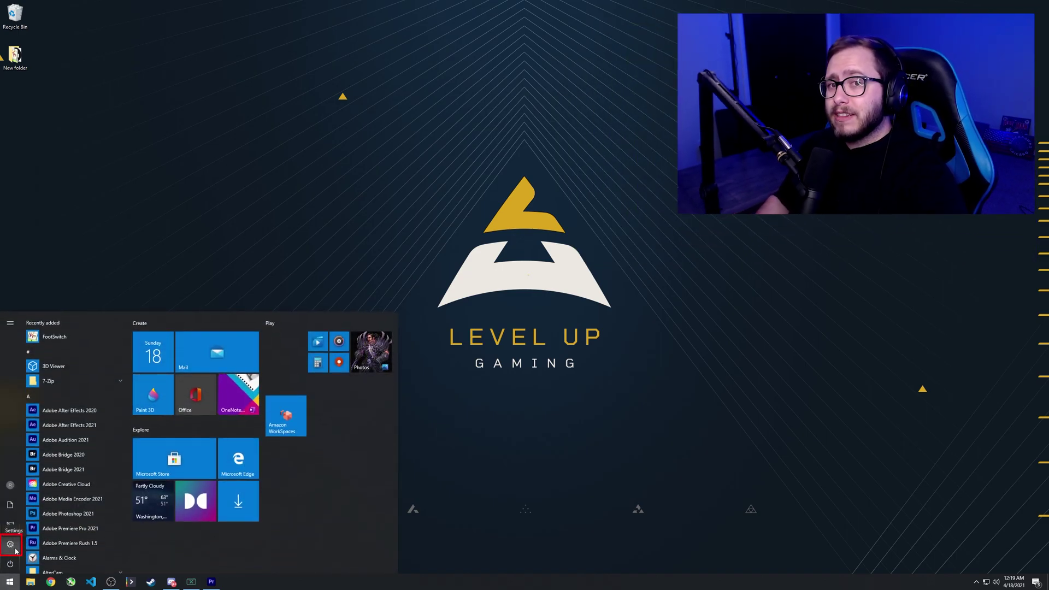
click(16, 550)
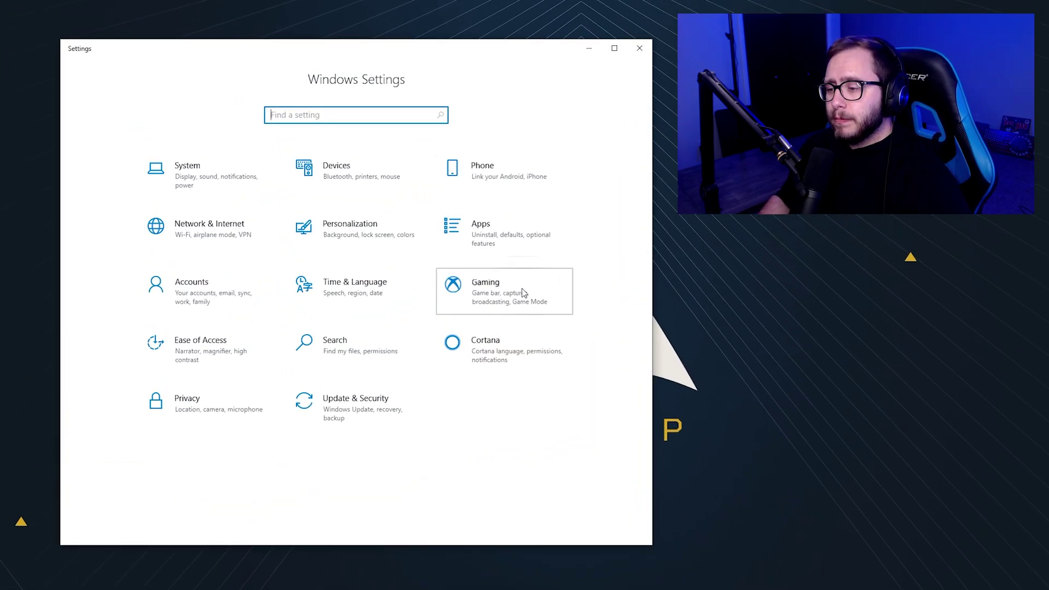
click(522, 291)
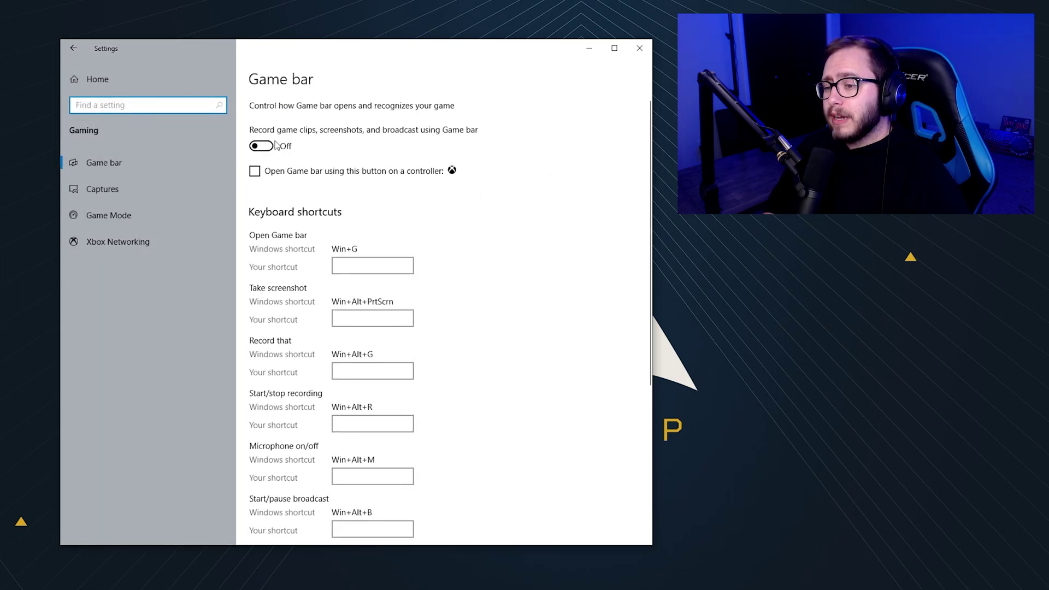
click(262, 147)
click(261, 147)
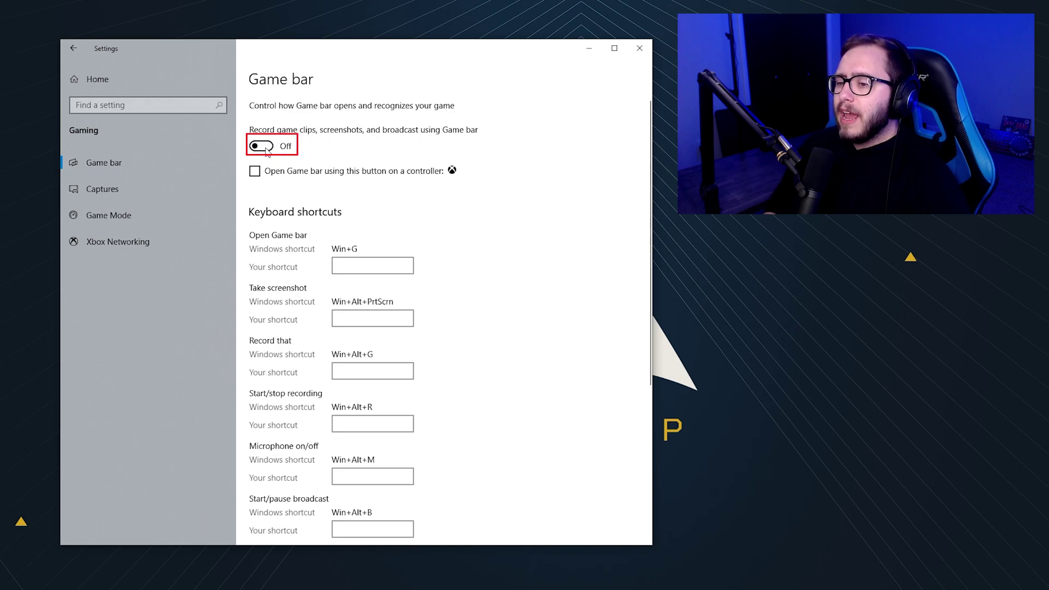
click(140, 224)
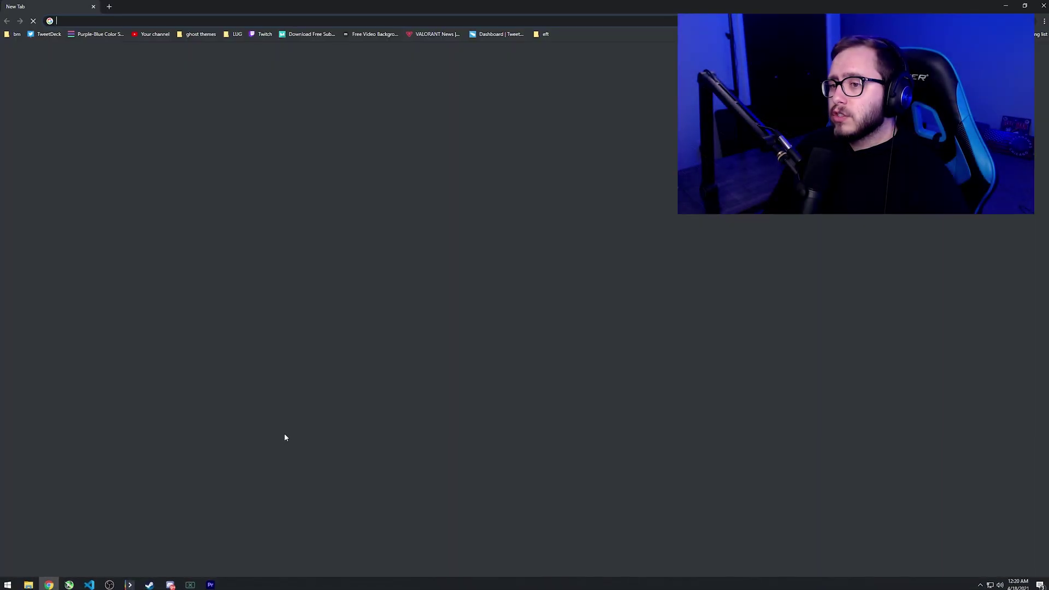
Step: Search 'intelligent stan', download ISLC from Wagnardsoft's official link, and open the file
text(int)
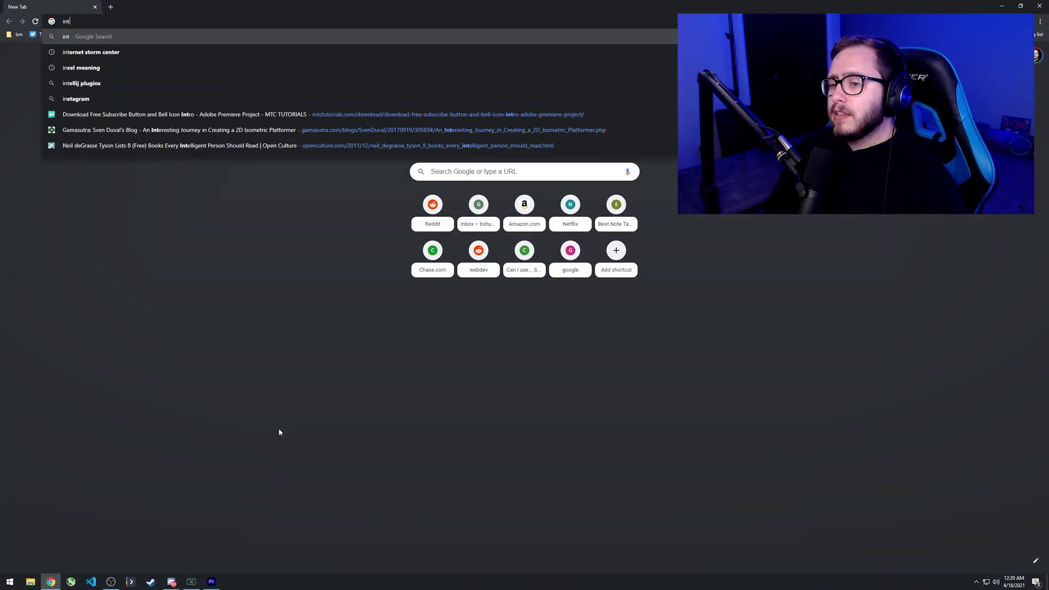
text(elligent stand)
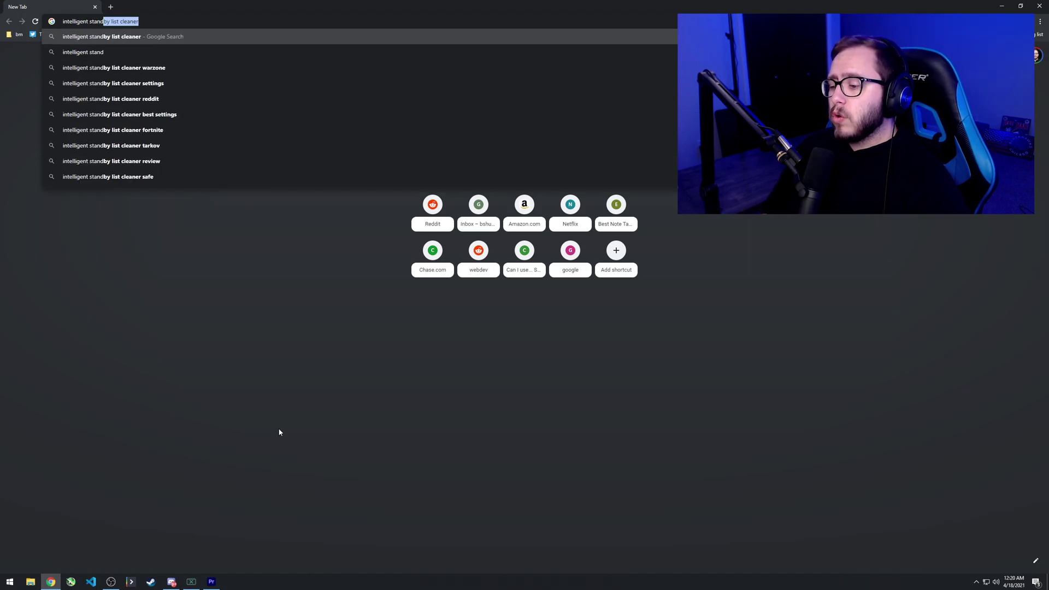
key(Return)
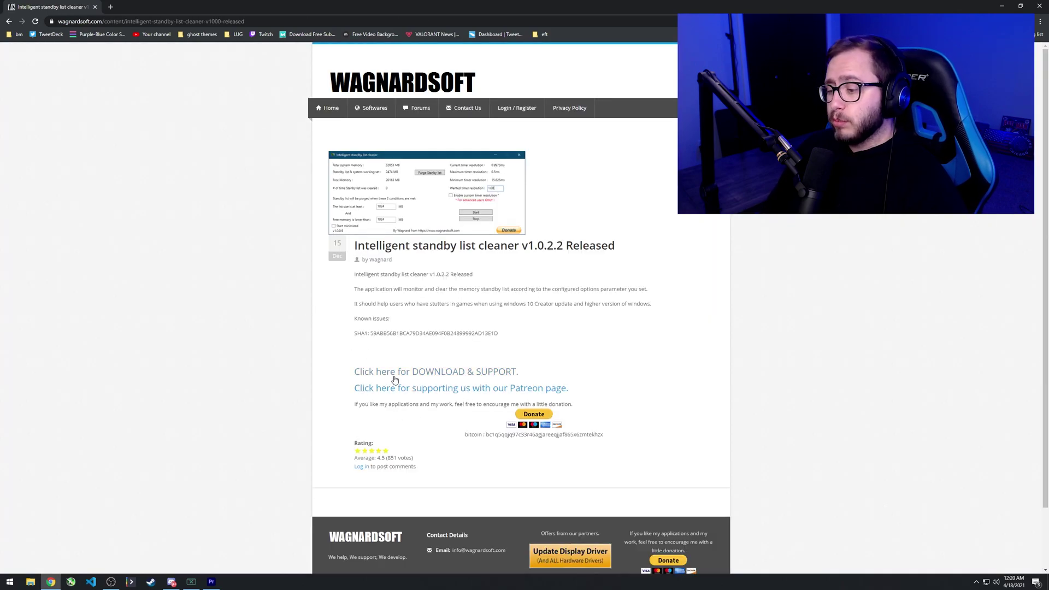
click(440, 374)
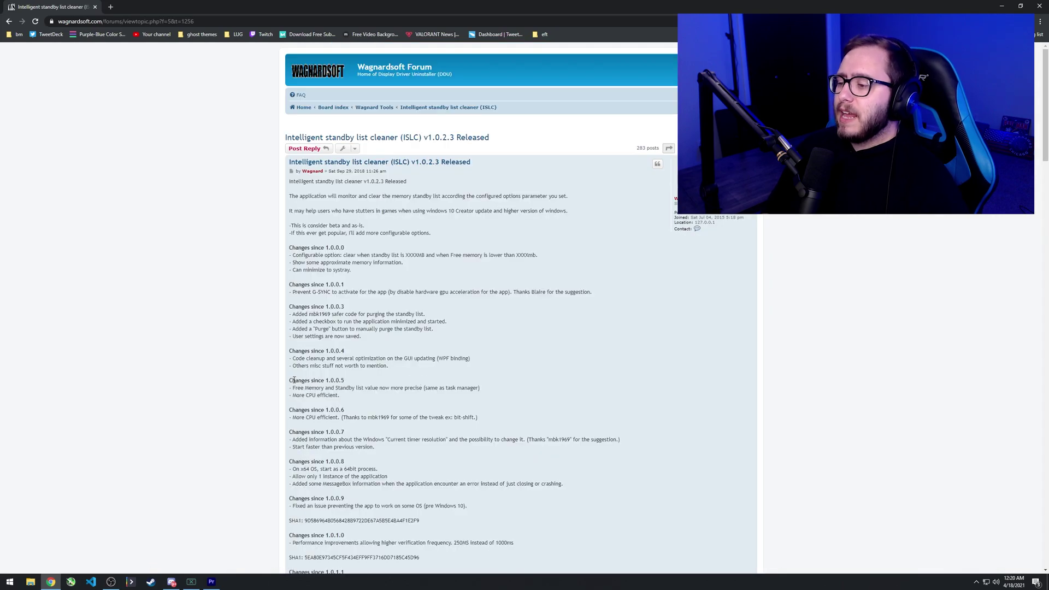
scroll(365, 381, down, 15)
scroll(363, 380, down, 1)
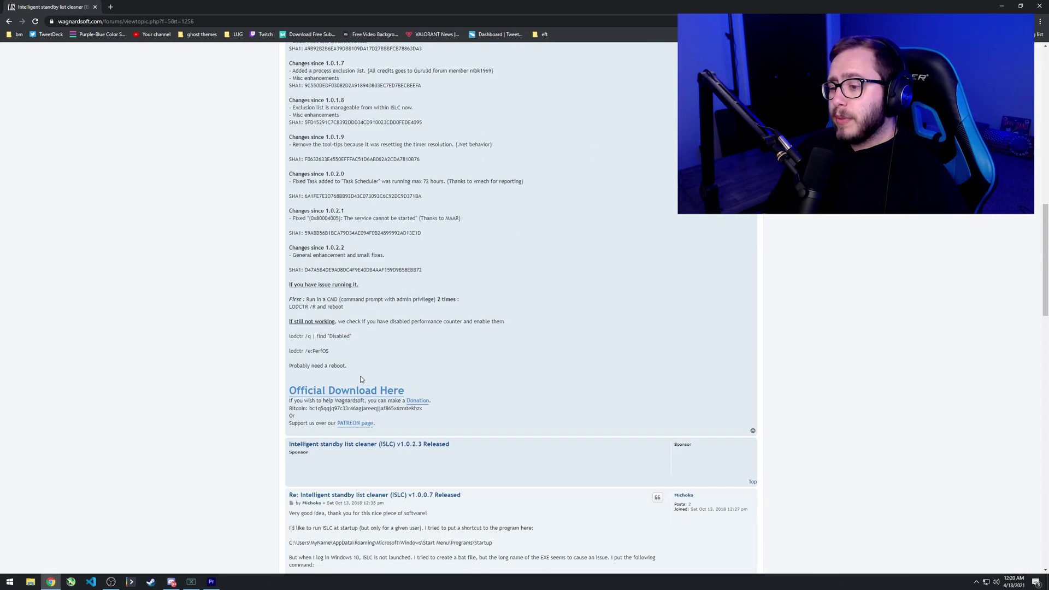
click(338, 393)
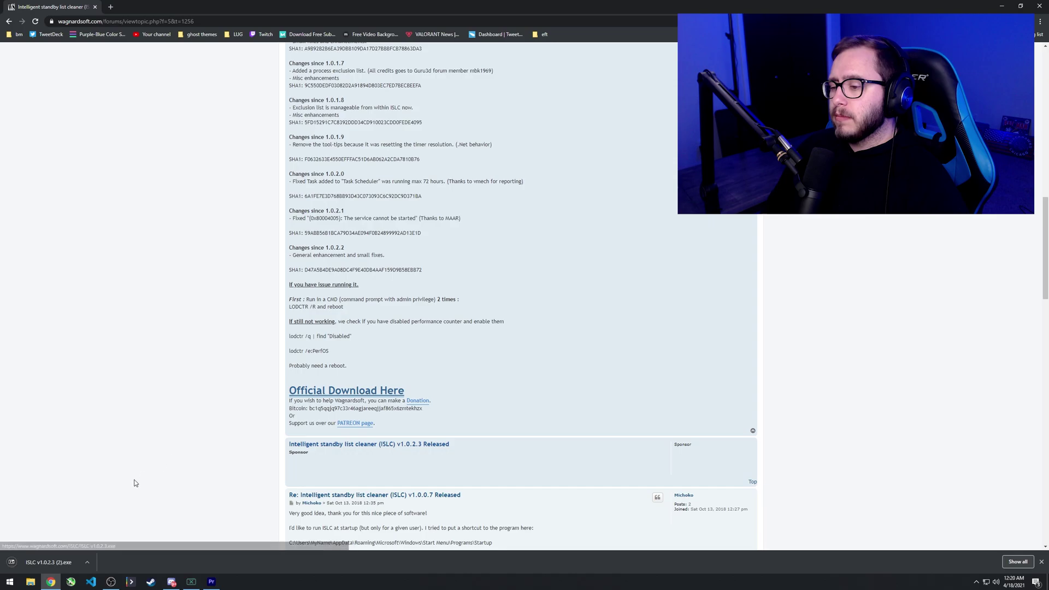
click(56, 564)
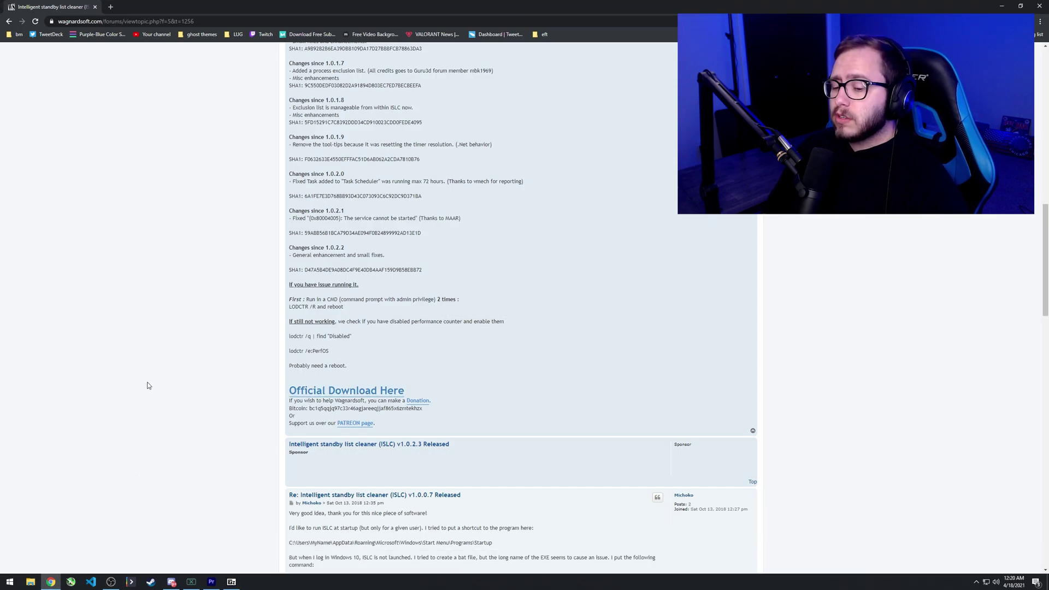
Step: Extract ISLC v1.0.2.3 with 7-Zip, launch it, and minimize it to run in the background
click(534, 307)
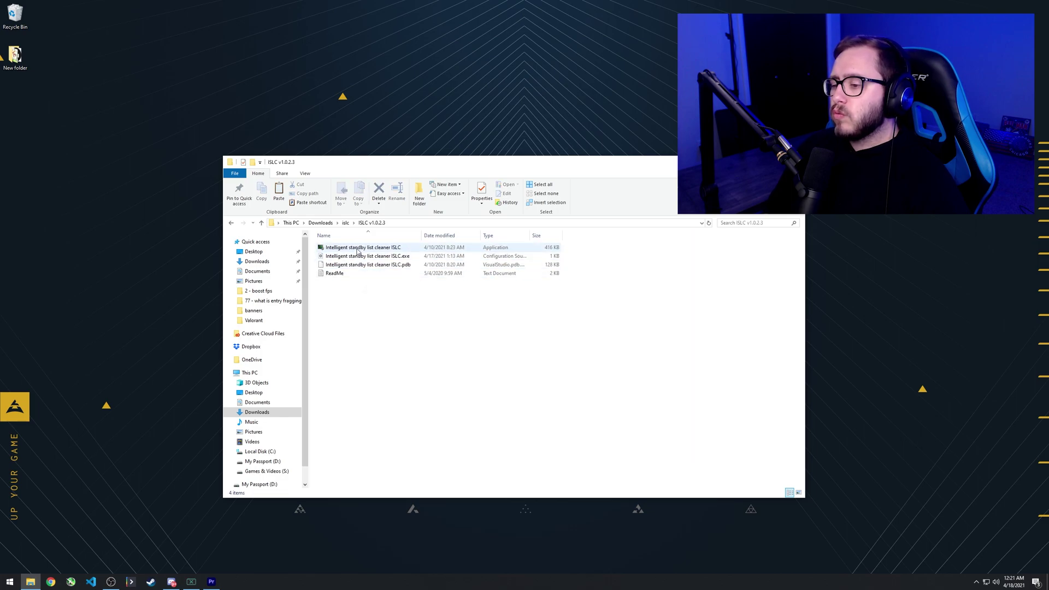
double_click(358, 248)
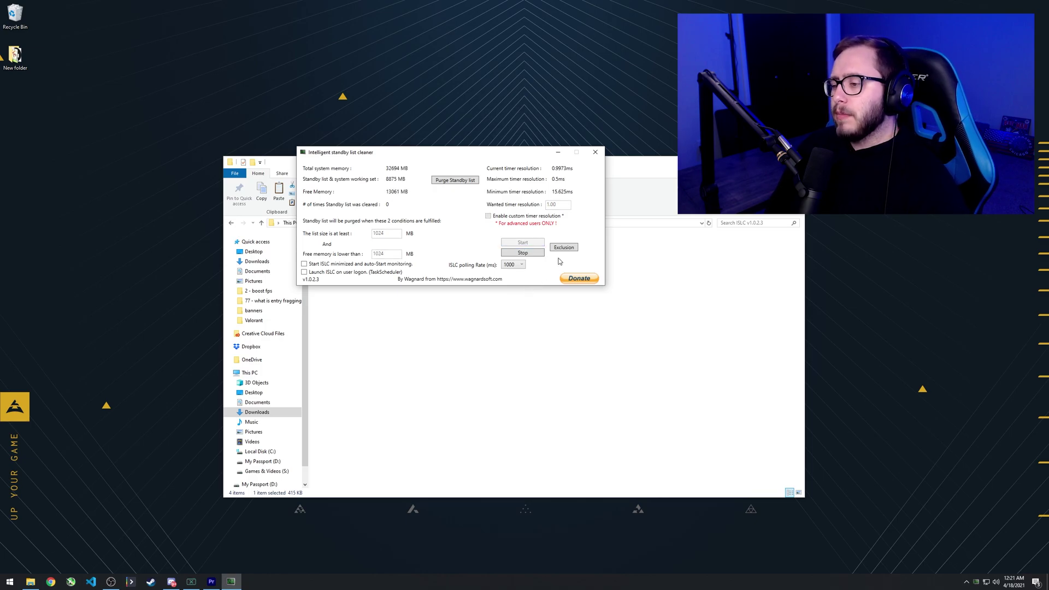
click(556, 153)
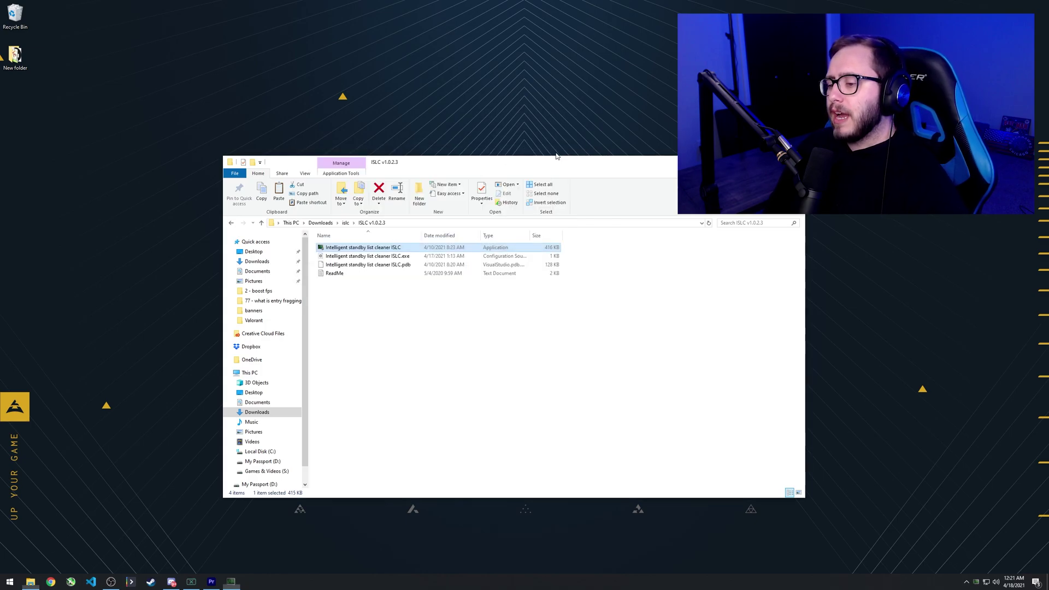
Step: Minimize the ISLC File Explorer window with Win+Down to reveal the desktop
key(super+Down)
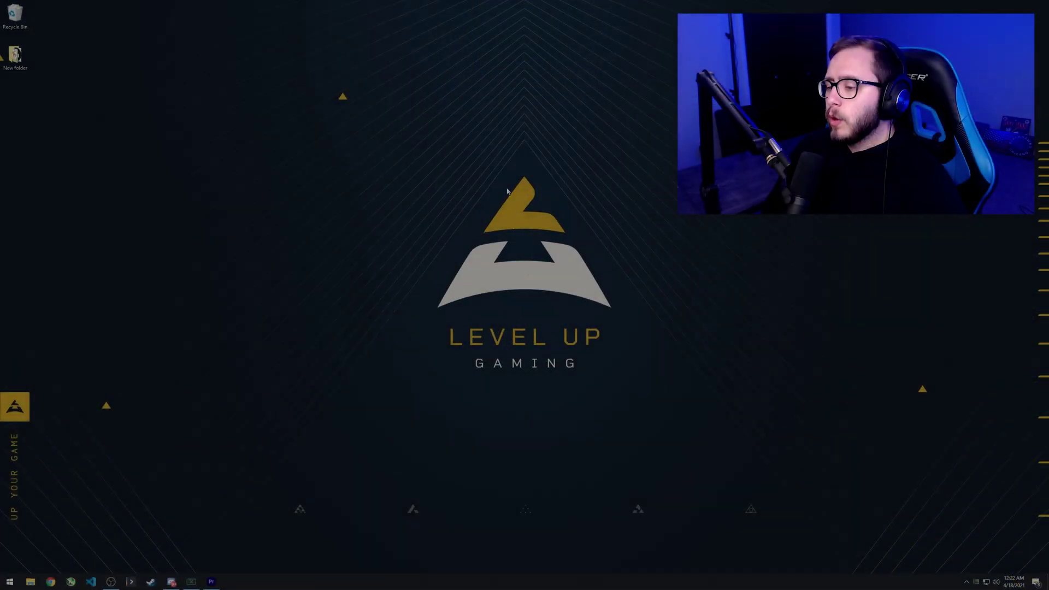
Step: In NVIDIA Control Panel, select 'Use the advanced 3D image settings' for image quality
right_click(495, 178)
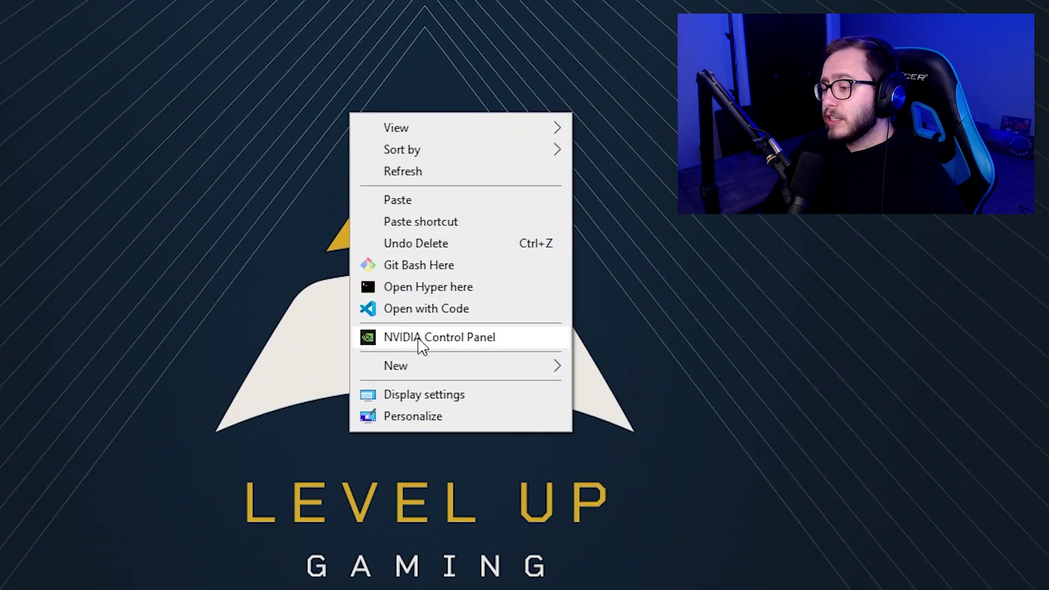
click(420, 341)
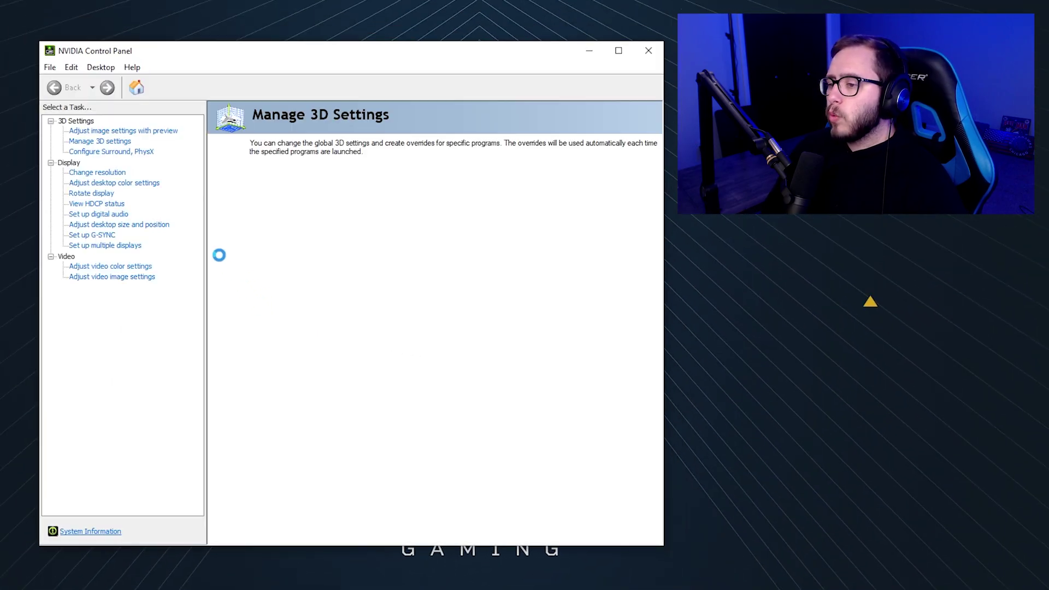
click(130, 132)
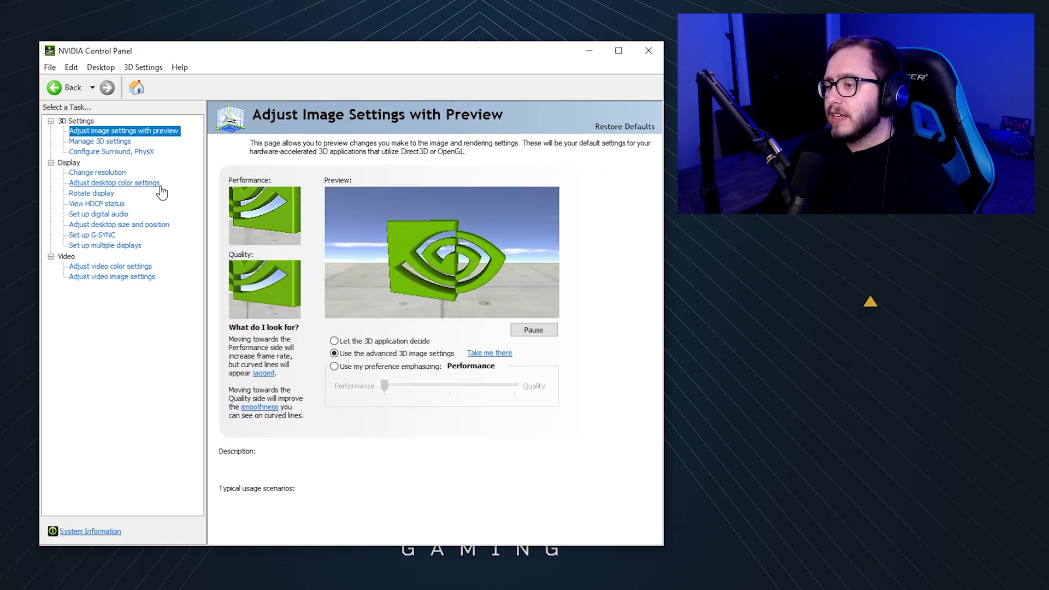
click(334, 366)
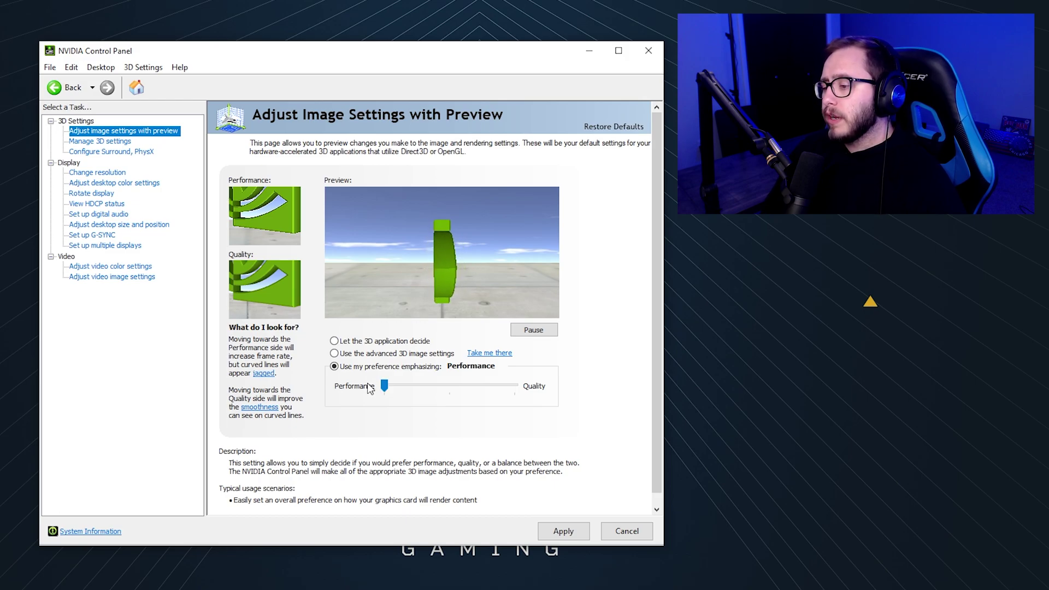
click(335, 353)
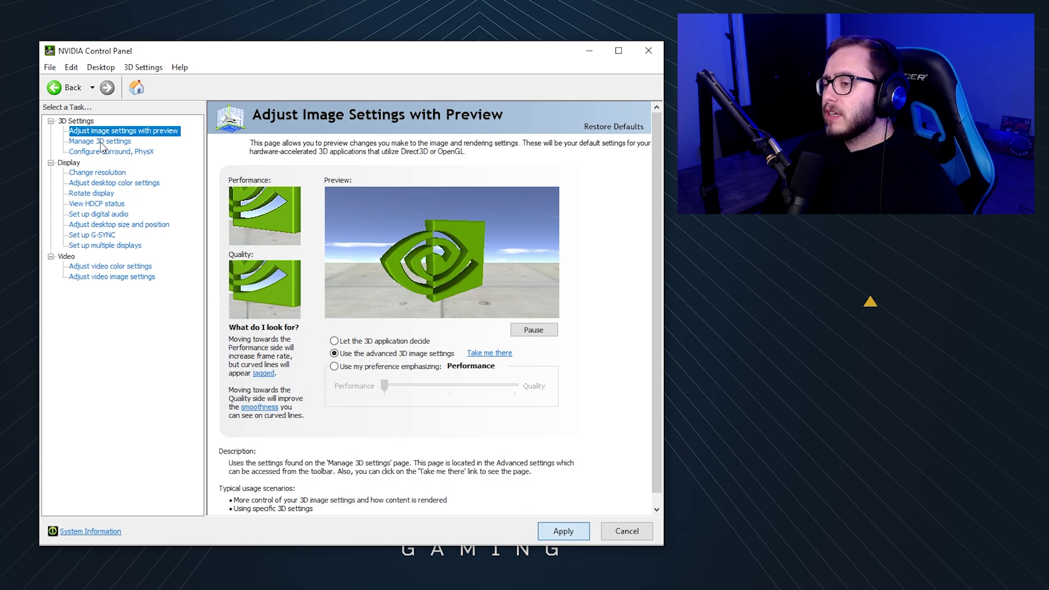
Step: In Manage 3D settings, set Power management mode to Prefer maximum performance
click(103, 142)
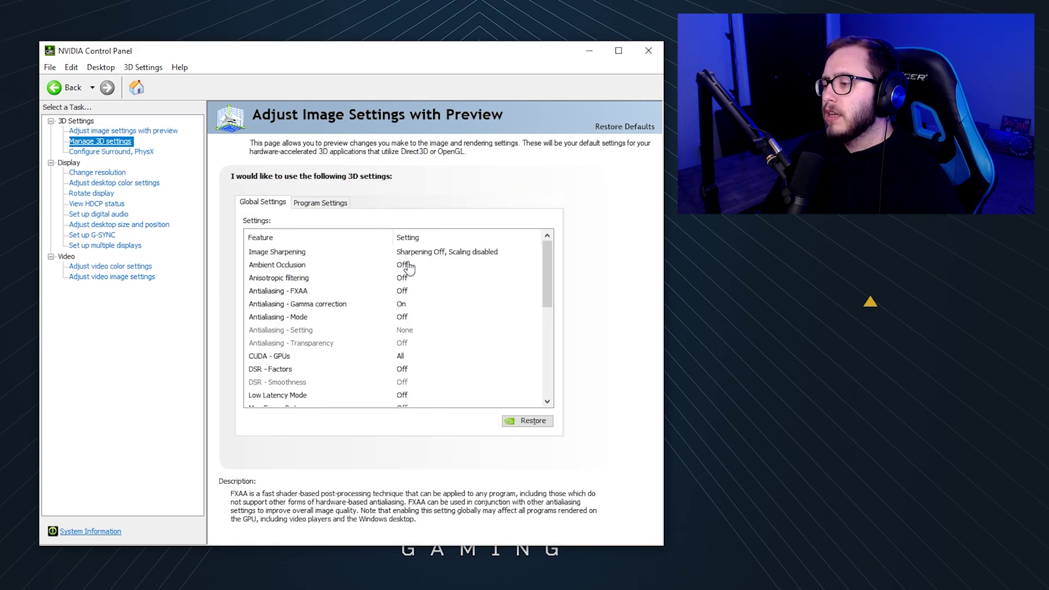
scroll(409, 268, down, 7)
scroll(391, 299, up, 1)
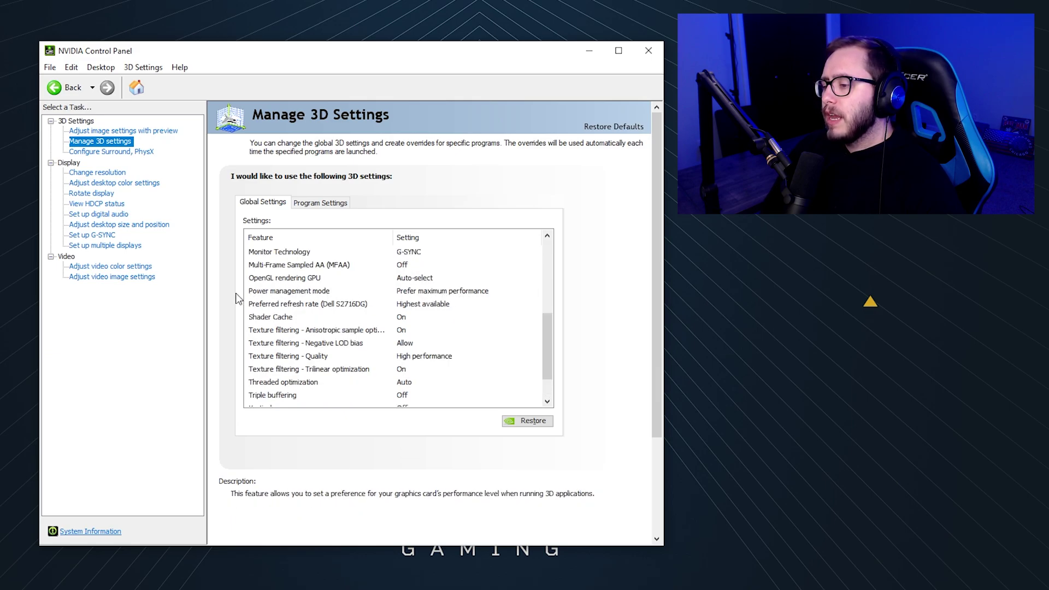
click(436, 294)
click(436, 296)
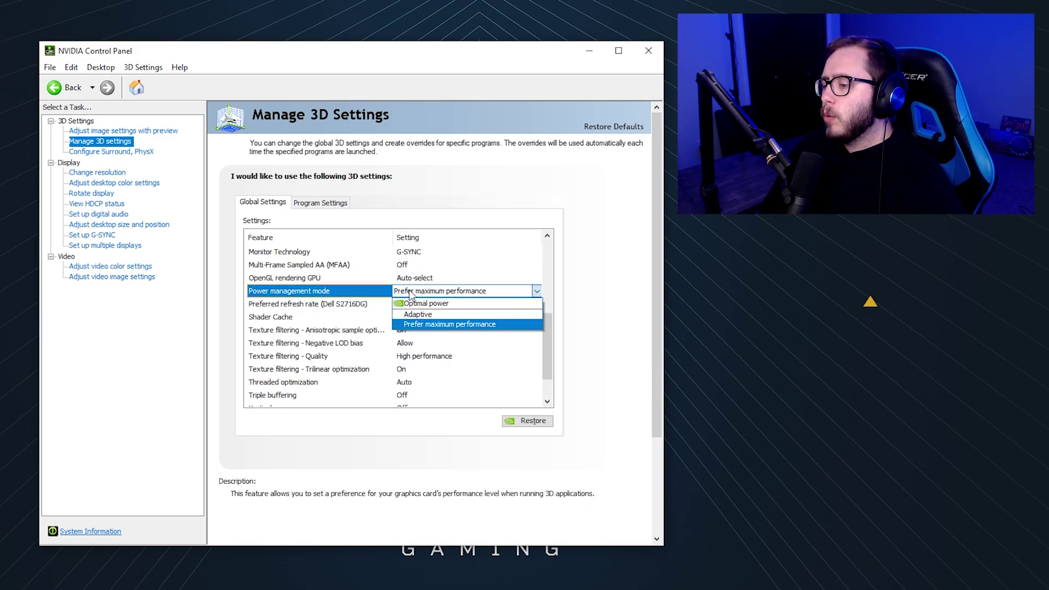
click(428, 323)
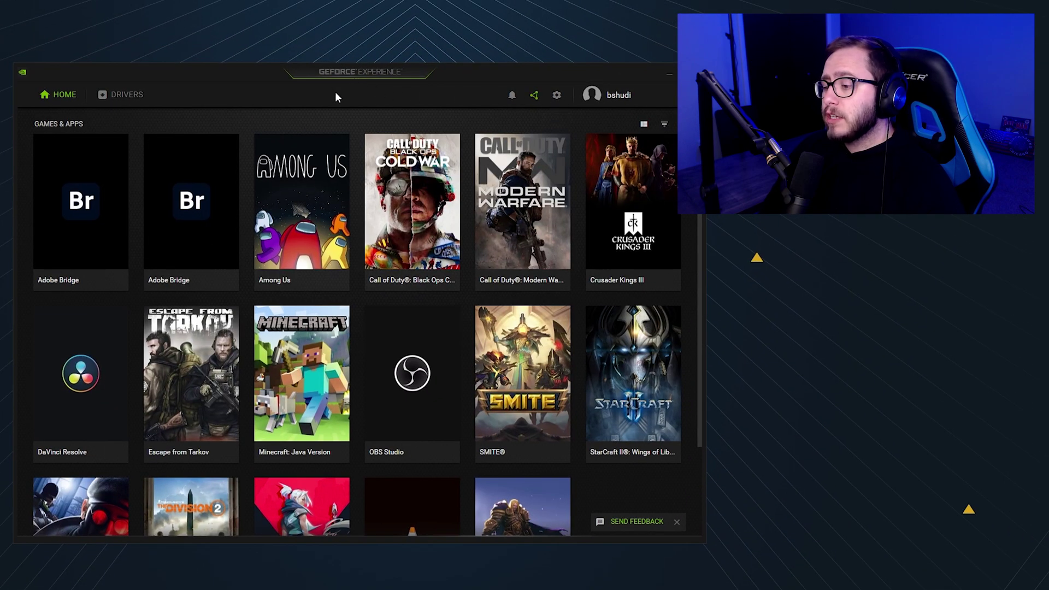
Step: Switch GeForce Experience to the DRIVERS tab
click(123, 94)
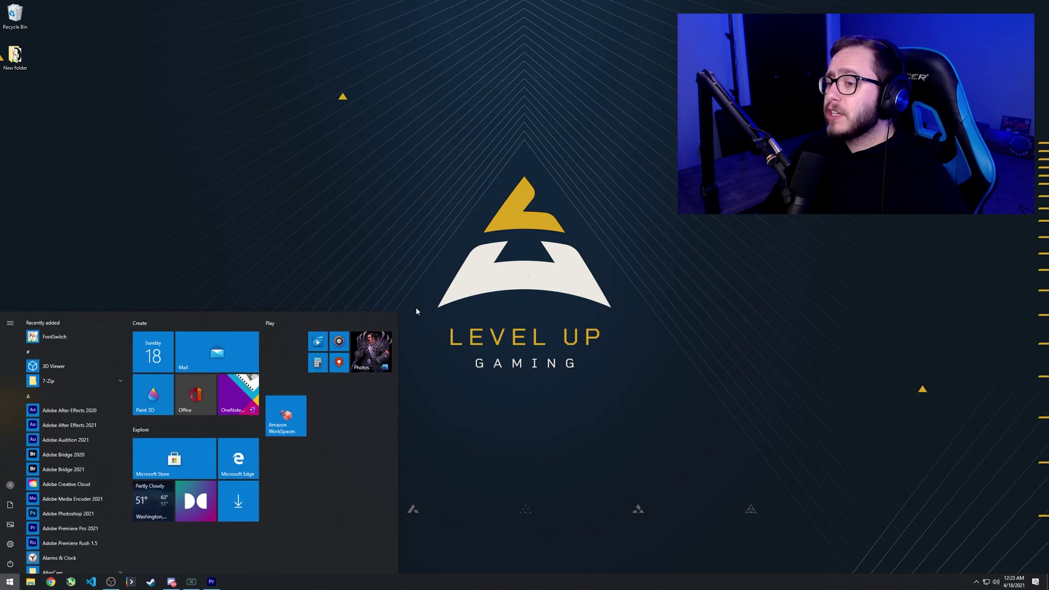
Step: Run powercfg.cpl from the Run box and select the High performance power plan
text(run)
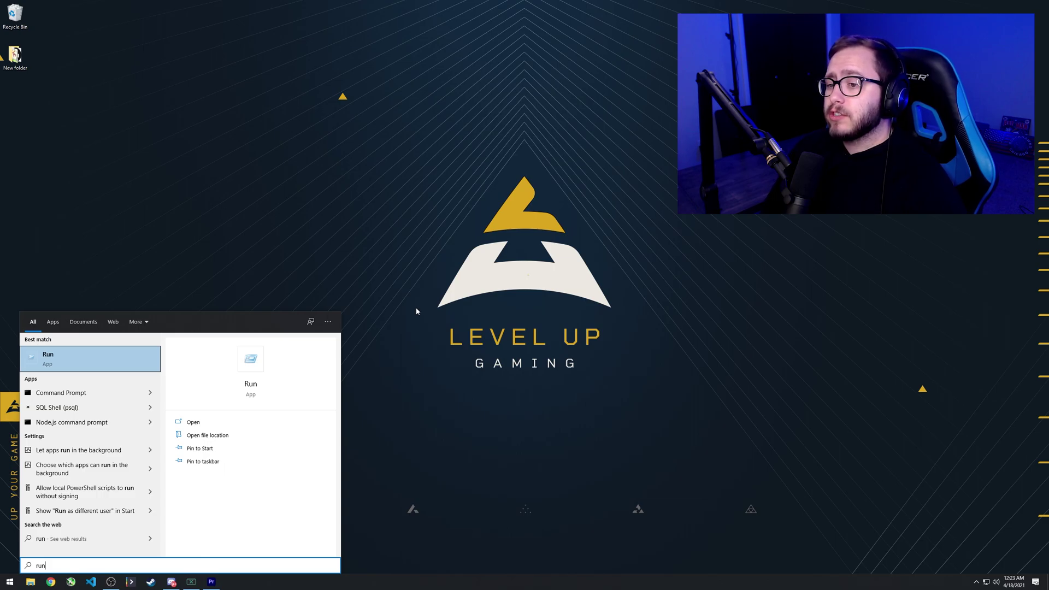
key(Return)
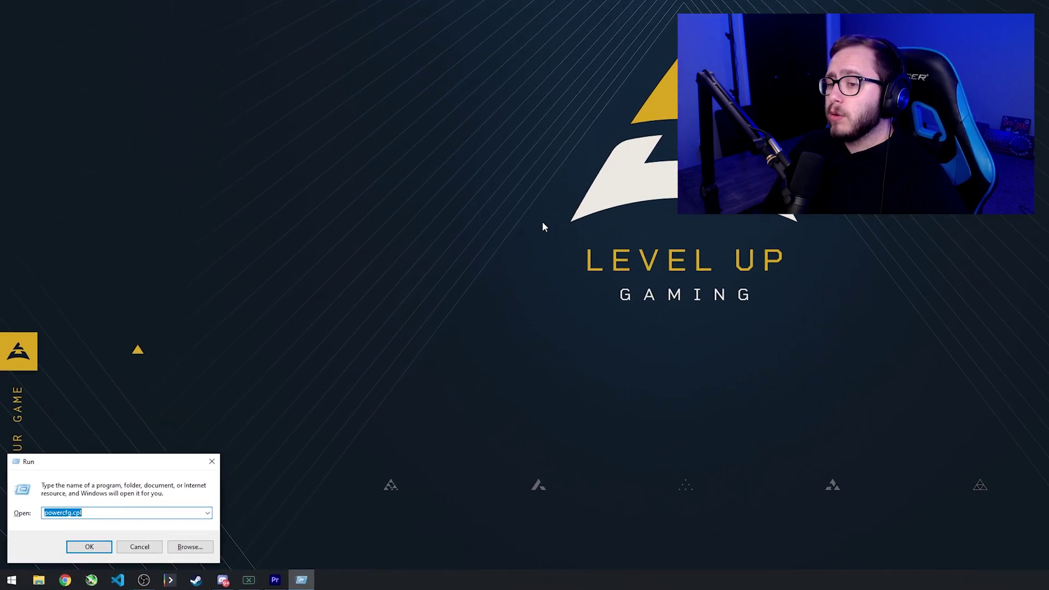
drag(220, 422, 60, 423)
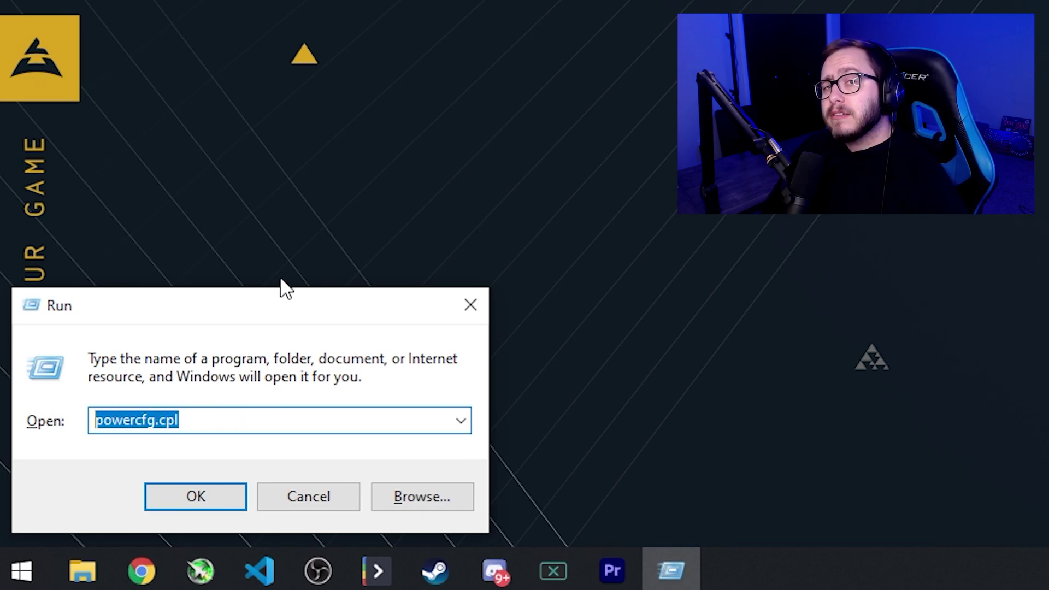
key(Return)
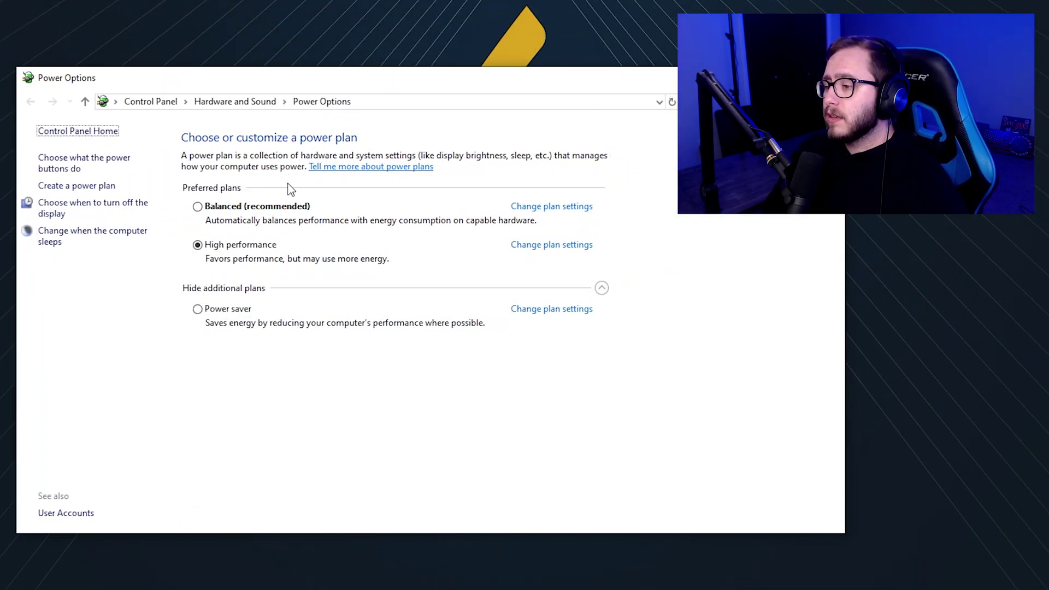
click(198, 245)
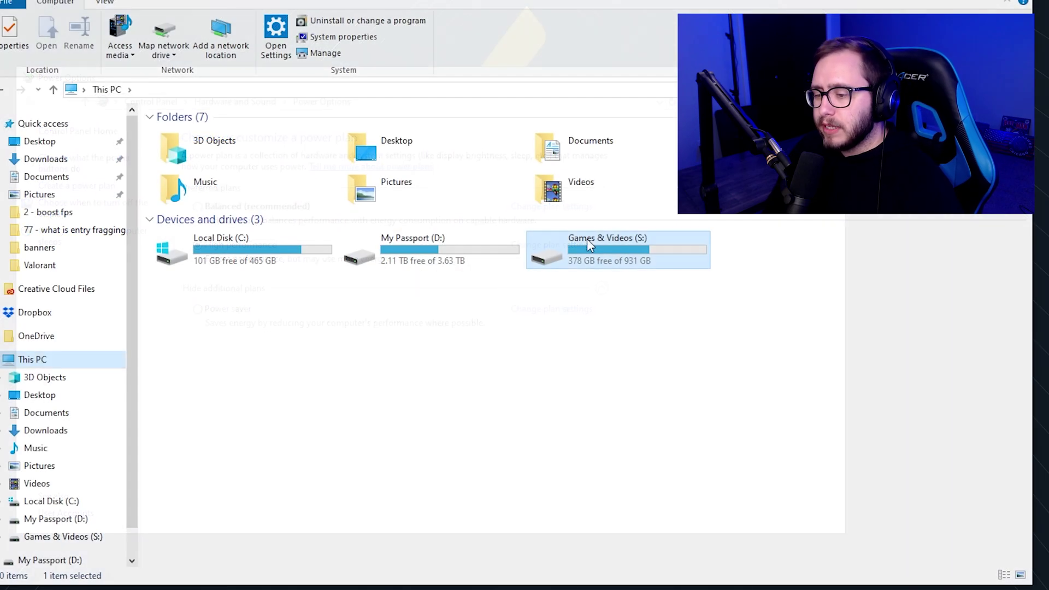
Step: Browse to S:\Riot Games\VALORANT\live in File Explorer
double_click(587, 238)
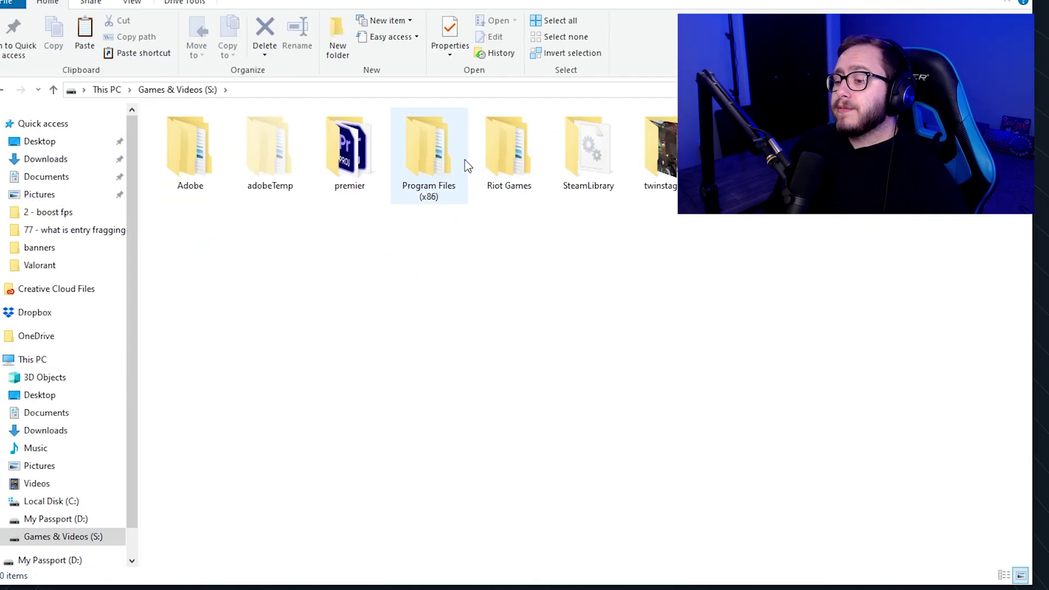
double_click(490, 159)
double_click(180, 140)
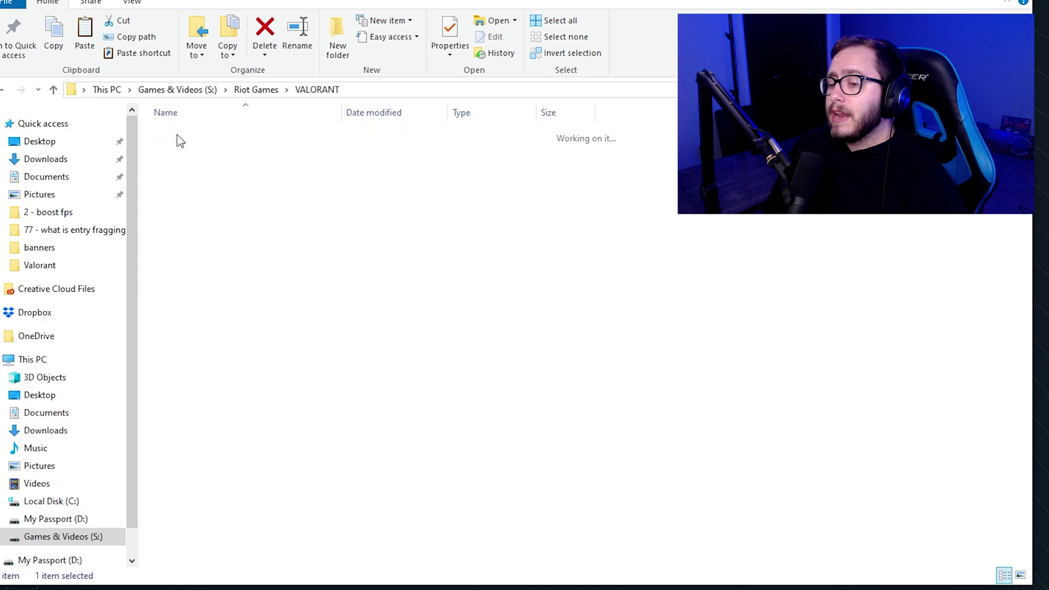
double_click(181, 140)
Step: In VALORANT's Compatibility properties, disable fullscreen optimizations and override high DPI scaling
right_click(178, 196)
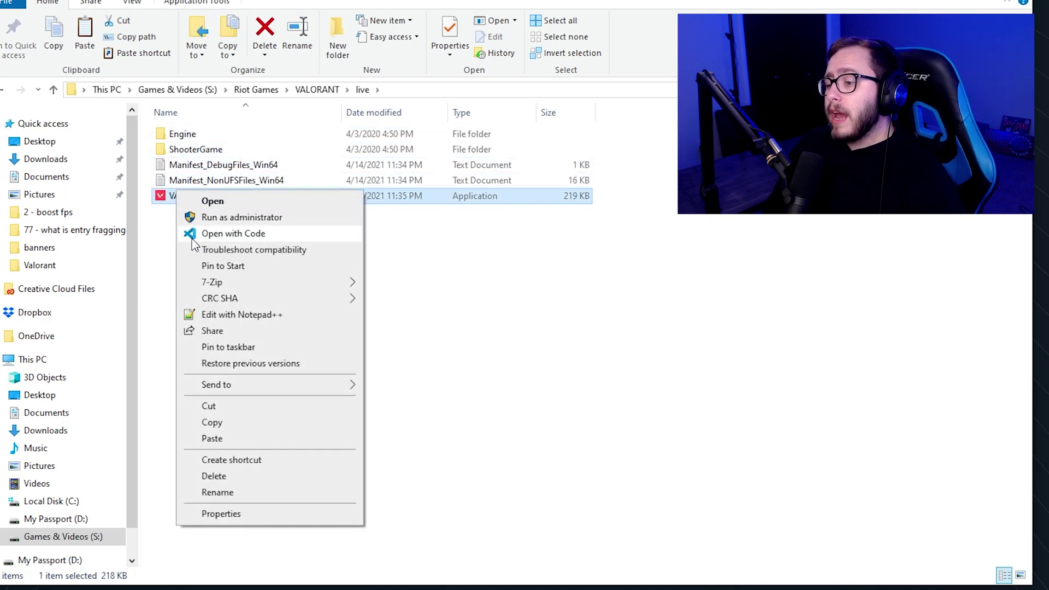
click(247, 513)
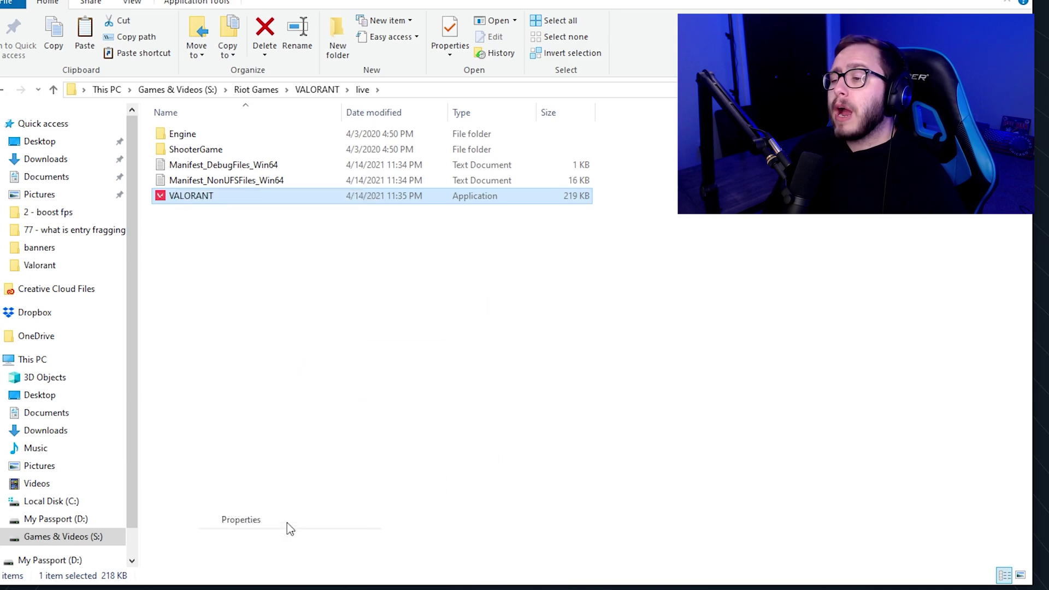
click(337, 246)
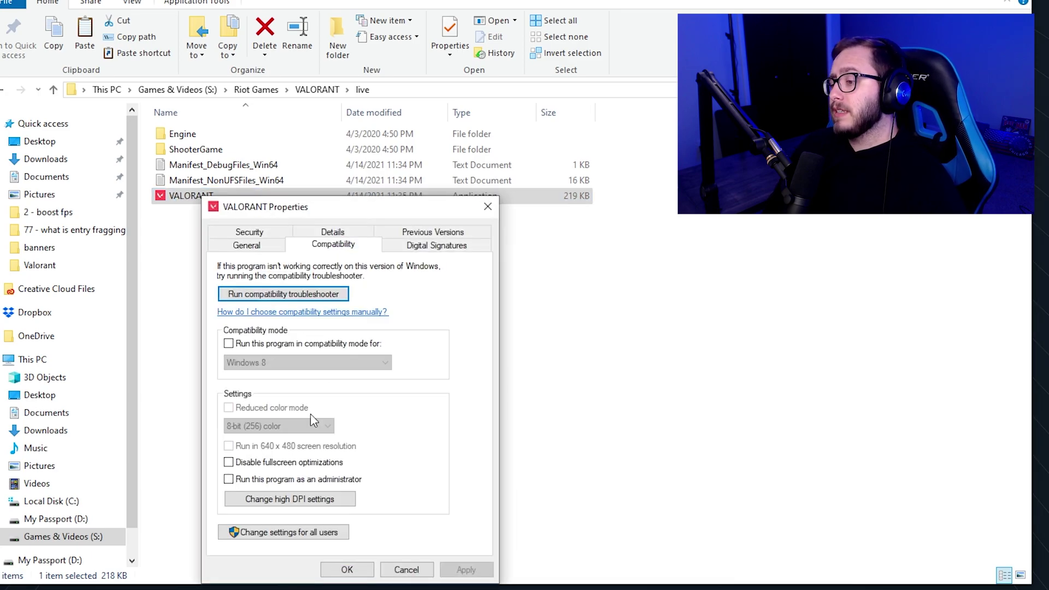
click(229, 463)
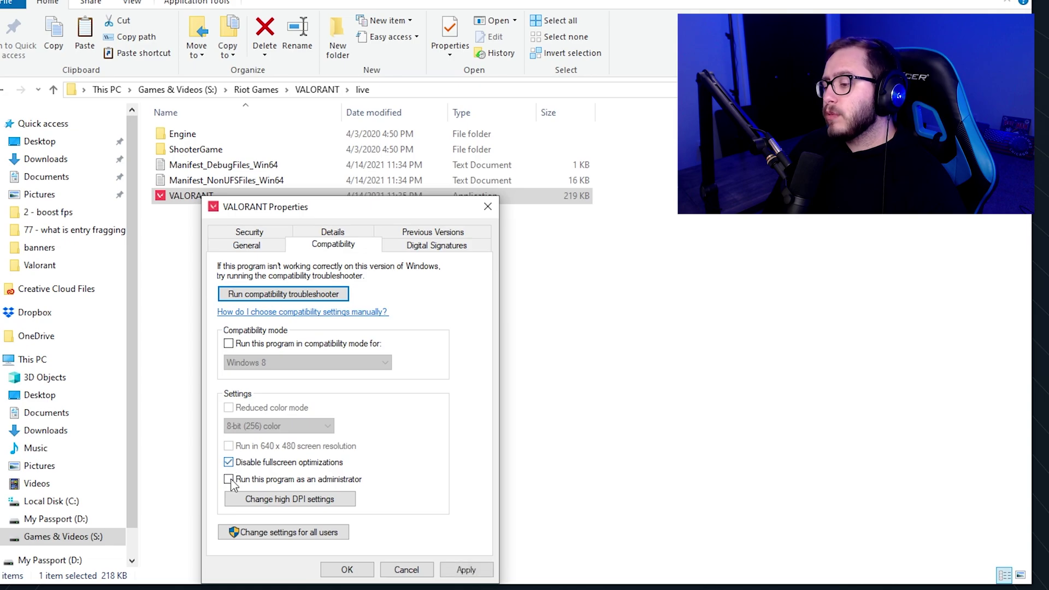
click(258, 503)
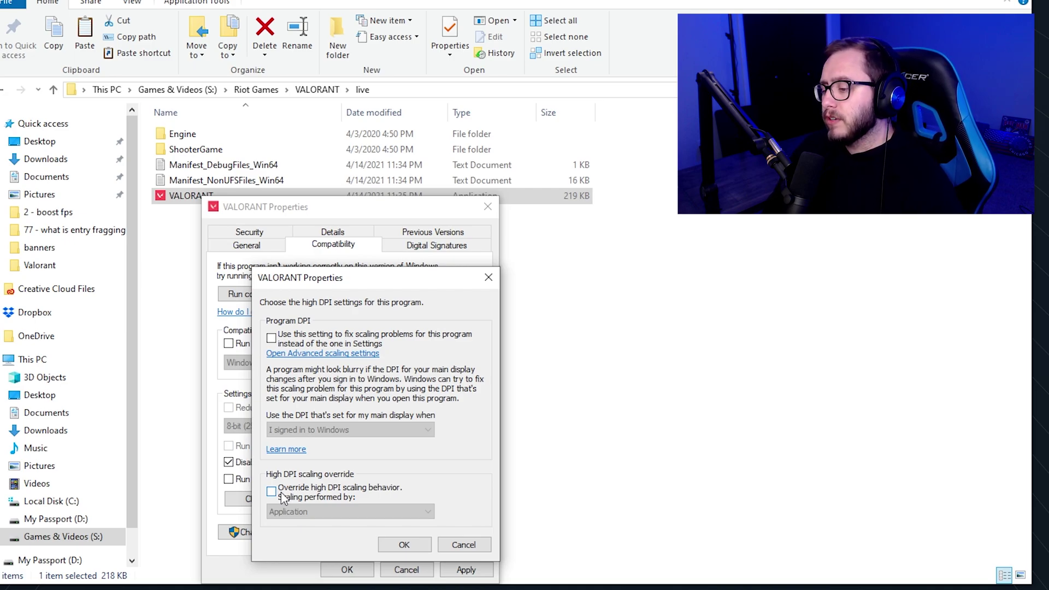
click(271, 492)
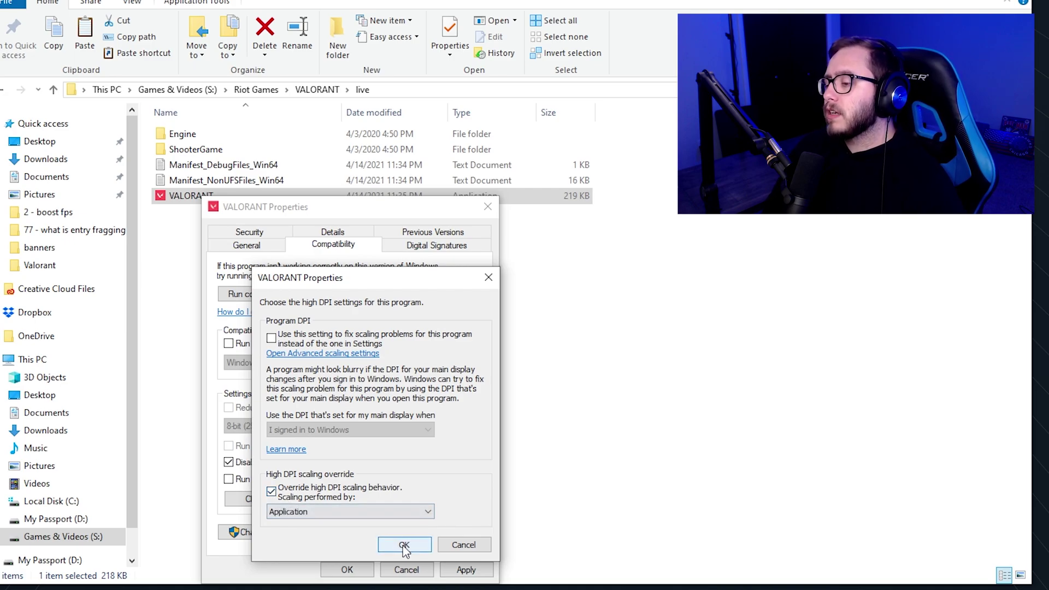